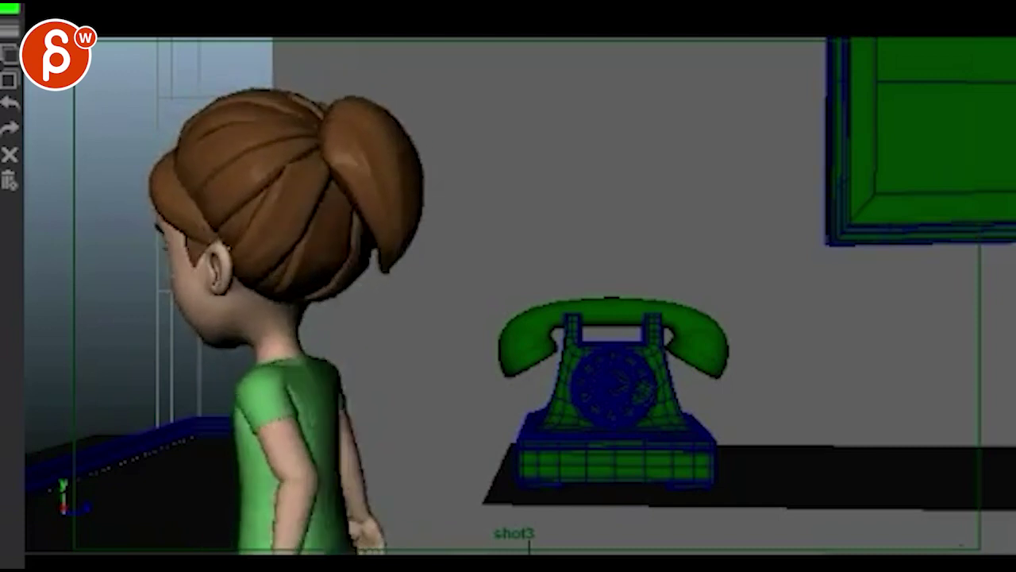
Select the girl's upper-arm control for rotation and change the Blue Pencil colour to red.
{"action": "left_click", "coordinate": [350, 414]}
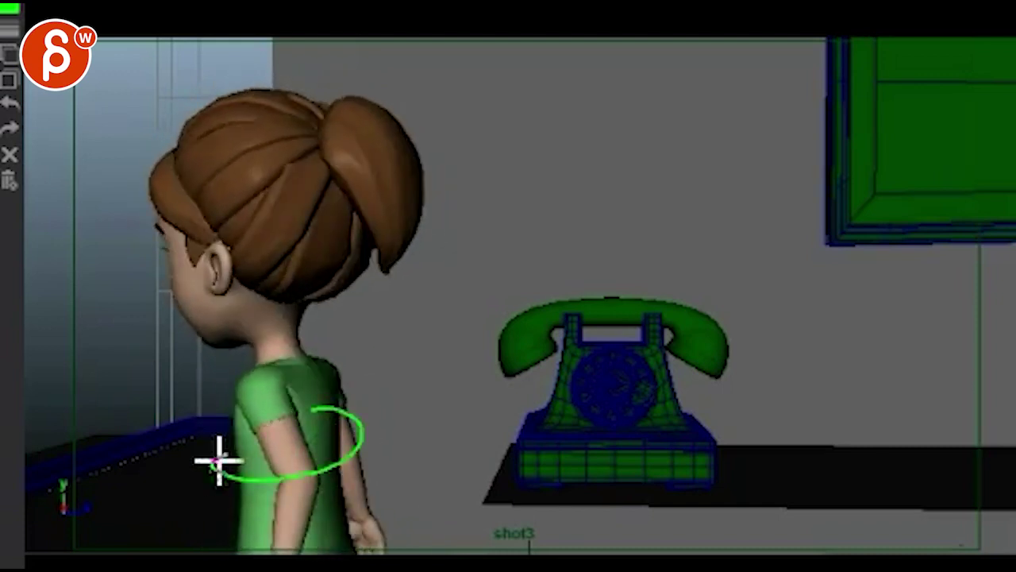
{"action": "key", "text": "e"}
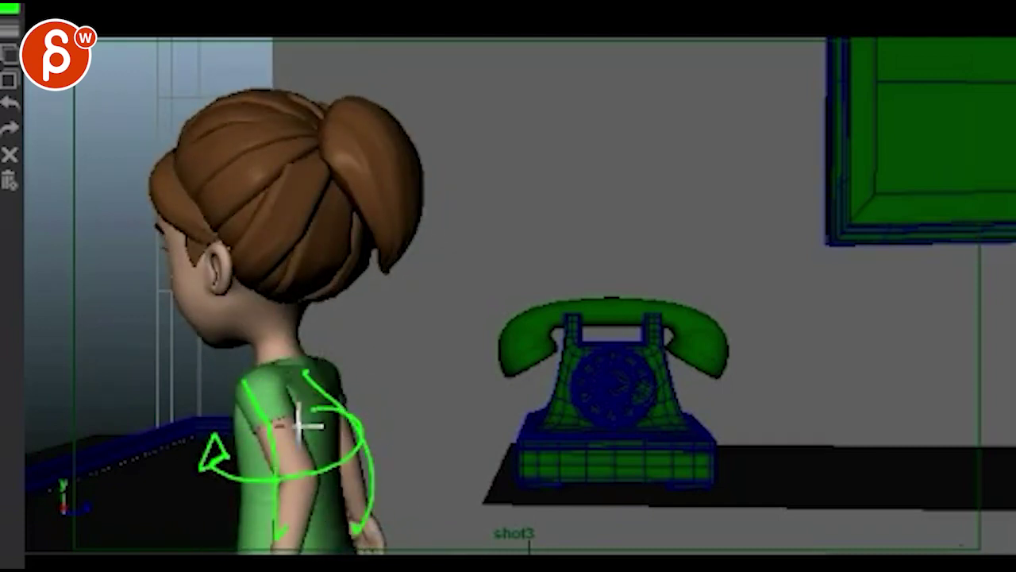
{"action": "left_click", "coordinate": [11, 16]}
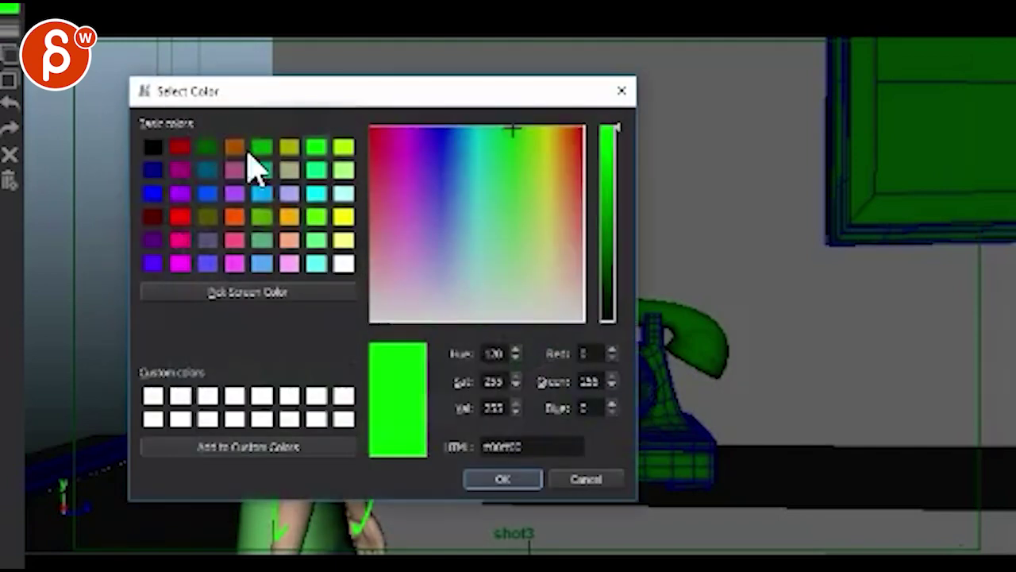
{"action": "left_click", "coordinate": [181, 223]}
{"action": "left_click", "coordinate": [503, 478]}
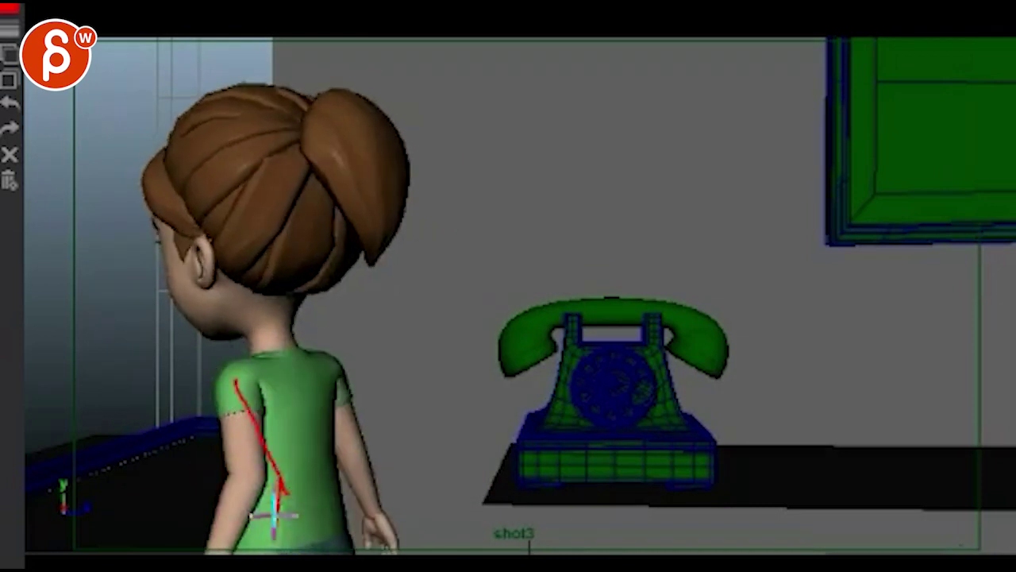
Draw one red vertical stroke down the girl's upper arm on the shot3 frame.
{"action": "left_click_drag", "start_coordinate": [340, 384], "coordinate": [340, 442]}
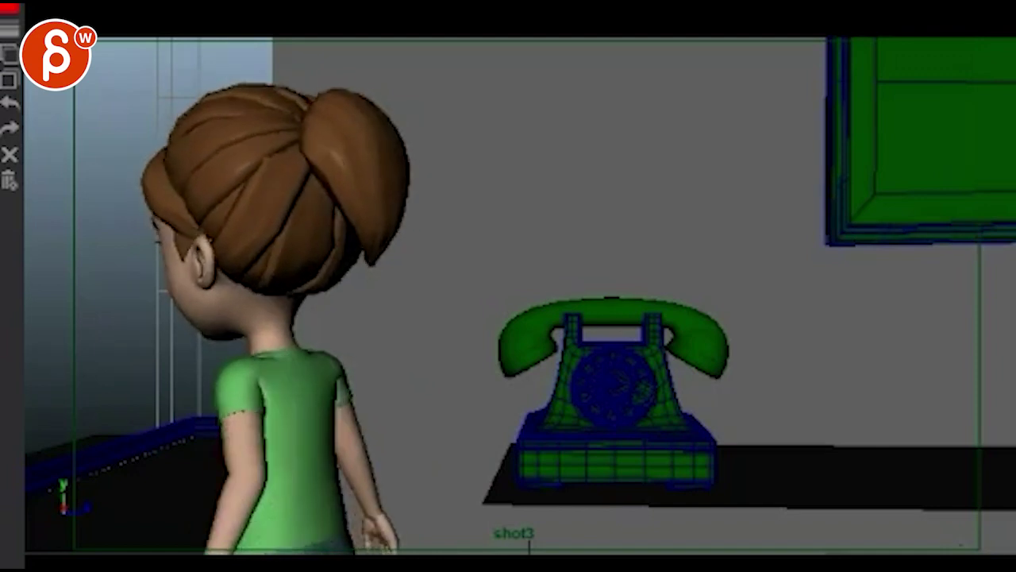
Scribble seven red test strokes around the phone and wall frame, then clear them with Escape.
{"action": "mouse_move", "coordinate": [325, 540]}
{"action": "left_mouse_down"}
{"action": "mouse_move", "coordinate": [156, 476]}
{"action": "mouse_move", "coordinate": [186, 475]}
{"action": "left_mouse_up"}
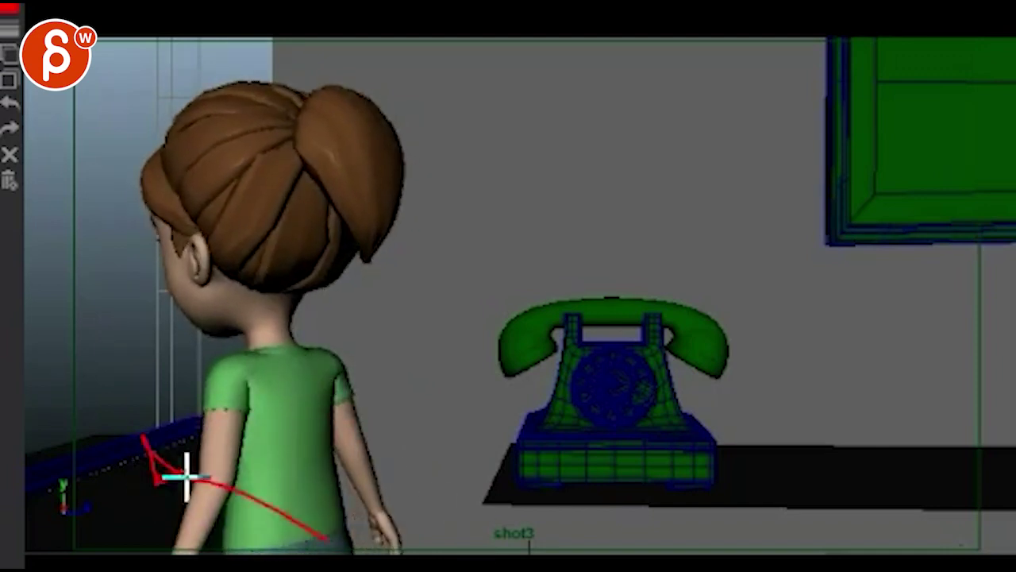
{"action": "left_click_drag", "start_coordinate": [472, 127], "coordinate": [459, 390]}
{"action": "mouse_move", "coordinate": [337, 296]}
{"action": "left_mouse_down"}
{"action": "mouse_move", "coordinate": [712, 342]}
{"action": "mouse_move", "coordinate": [837, 369]}
{"action": "left_mouse_up"}
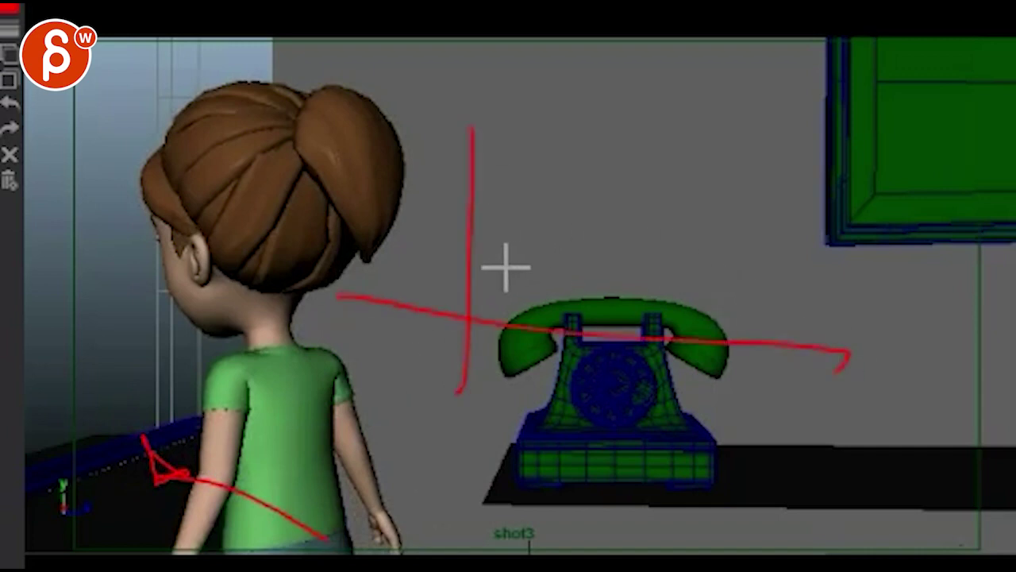
{"action": "left_click_drag", "start_coordinate": [506, 269], "coordinate": [611, 193]}
{"action": "left_click_drag", "start_coordinate": [768, 177], "coordinate": [839, 182]}
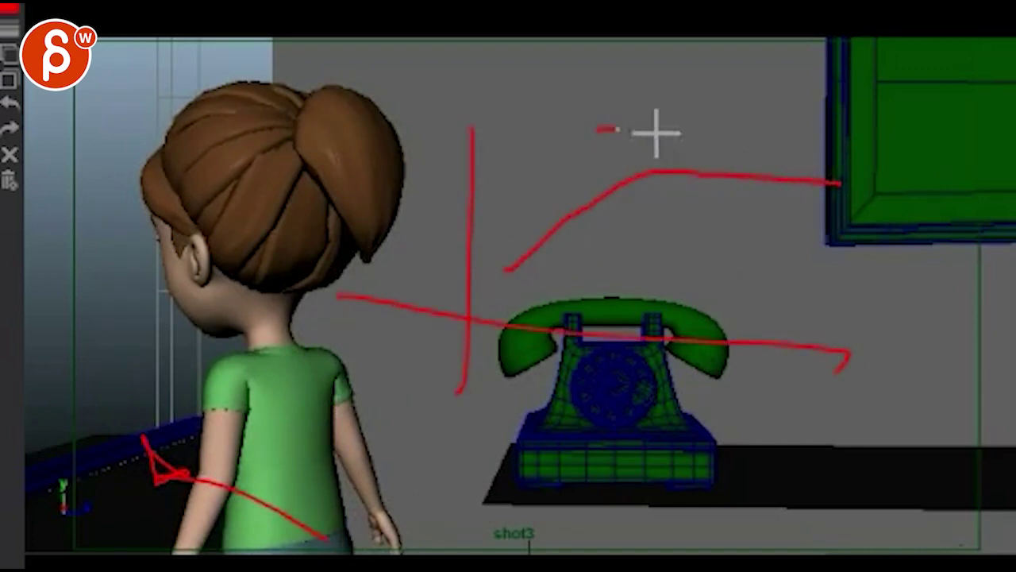
{"action": "mouse_move", "coordinate": [656, 132]}
{"action": "left_mouse_down"}
{"action": "mouse_move", "coordinate": [713, 149]}
{"action": "mouse_move", "coordinate": [691, 129]}
{"action": "mouse_move", "coordinate": [680, 205]}
{"action": "left_mouse_up"}
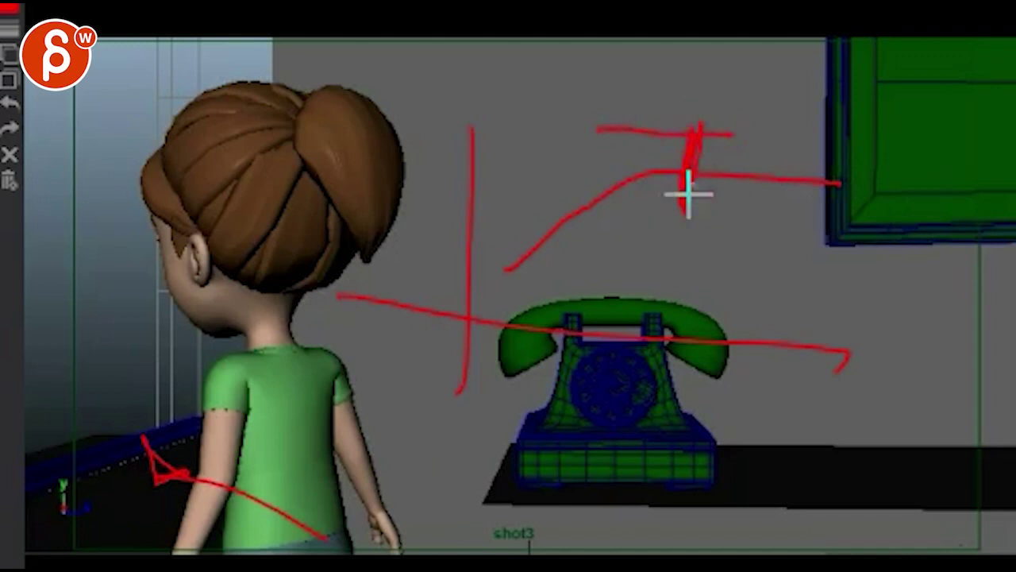
{"action": "left_click_drag", "start_coordinate": [640, 176], "coordinate": [691, 160]}
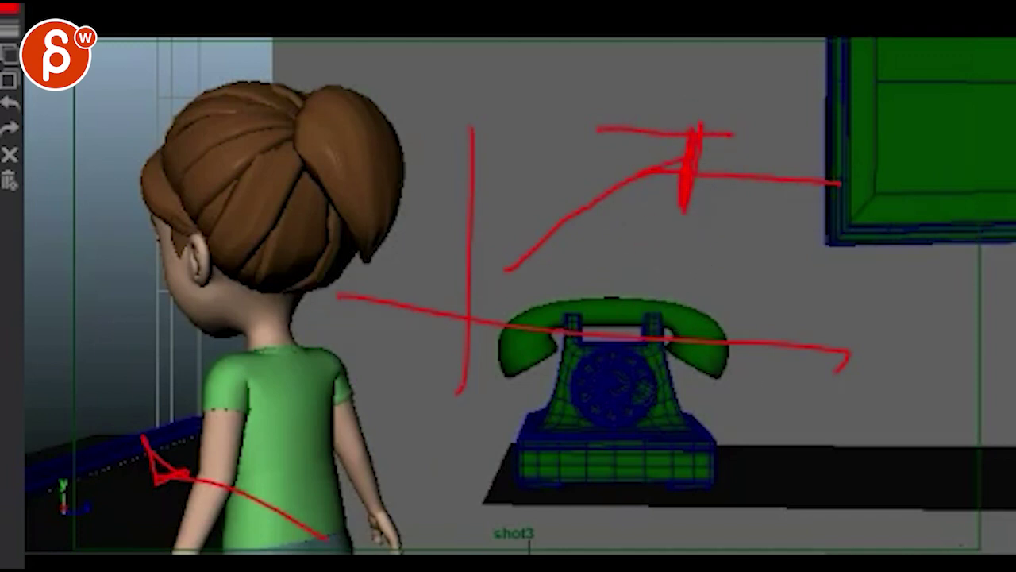
{"action": "key", "text": "Escape"}
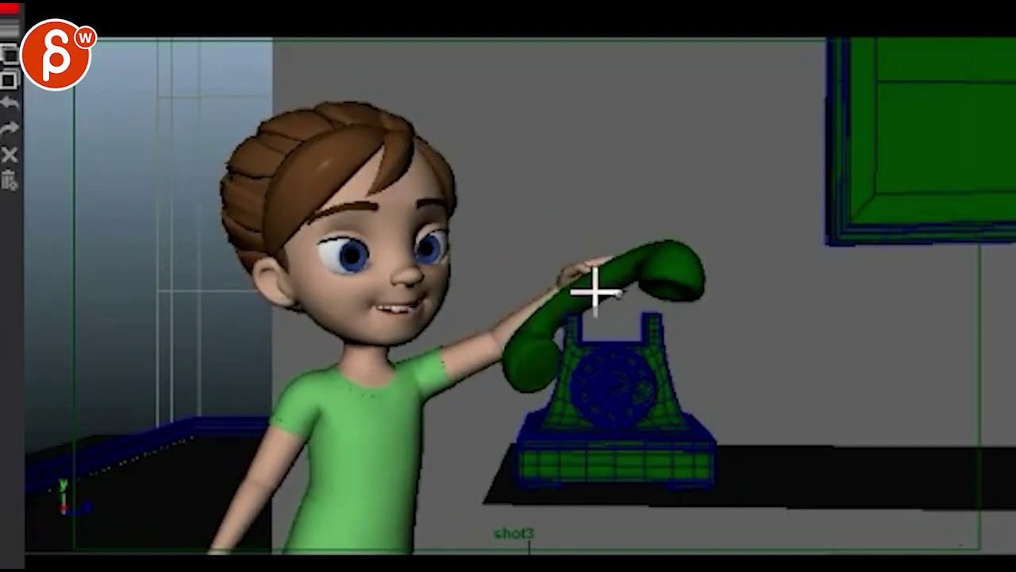
Trace the receiver in red on successive frames as it rises to the girl's cheek.
{"action": "mouse_move", "coordinate": [627, 258]}
{"action": "left_mouse_down"}
{"action": "mouse_move", "coordinate": [513, 340]}
{"action": "mouse_move", "coordinate": [484, 345]}
{"action": "left_mouse_up"}
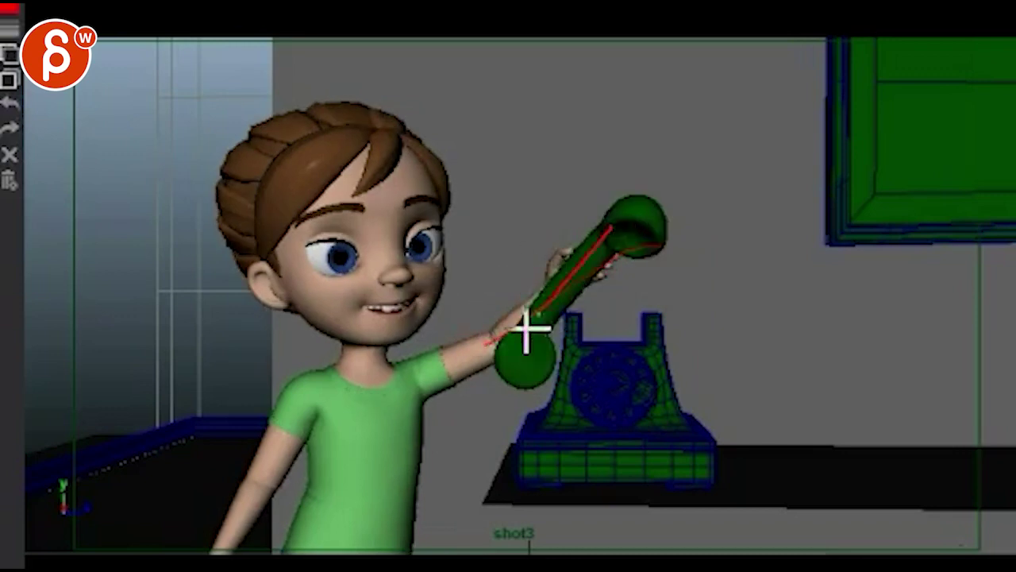
{"action": "left_click_drag", "start_coordinate": [580, 214], "coordinate": [512, 329]}
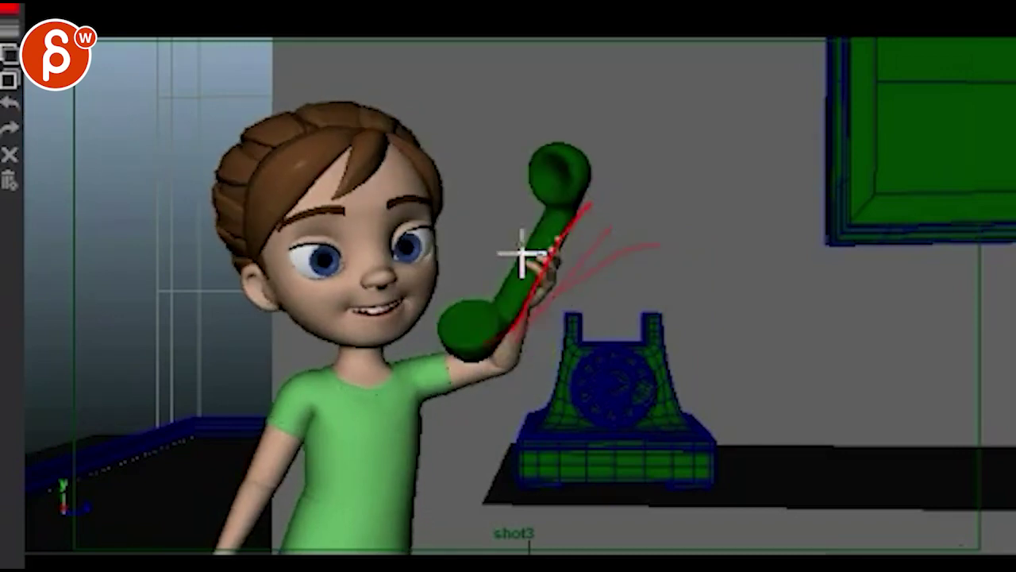
{"action": "left_click_drag", "start_coordinate": [560, 209], "coordinate": [494, 318]}
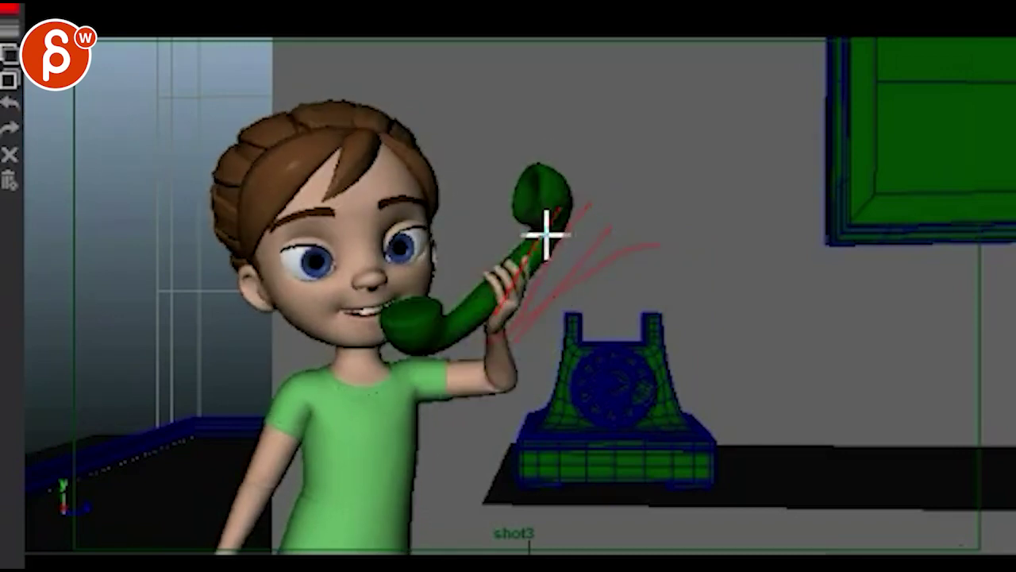
{"action": "mouse_move", "coordinate": [545, 233]}
{"action": "left_mouse_down"}
{"action": "mouse_move", "coordinate": [440, 315]}
{"action": "mouse_move", "coordinate": [426, 344]}
{"action": "left_mouse_up"}
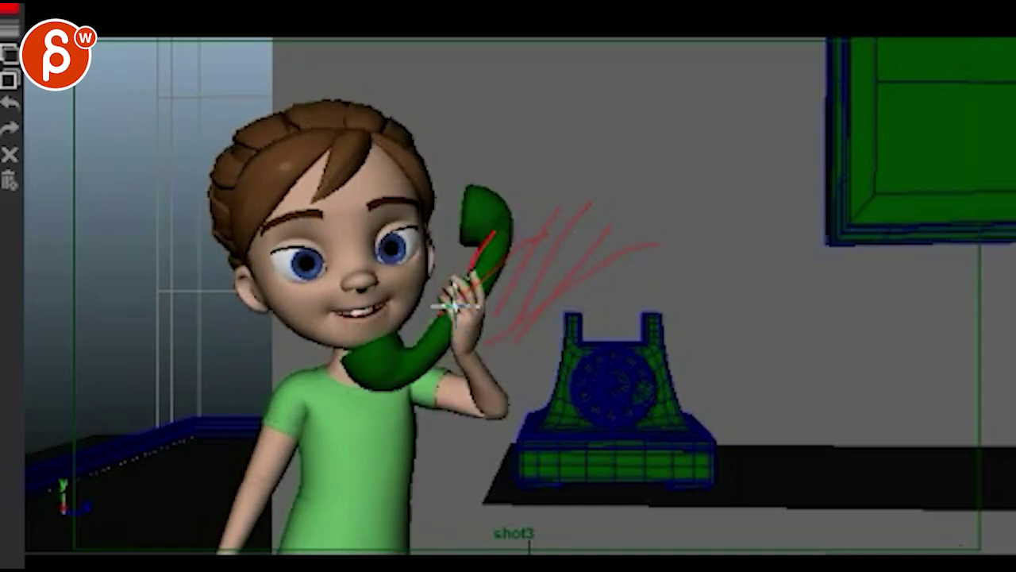
{"action": "left_click_drag", "start_coordinate": [484, 237], "coordinate": [428, 338]}
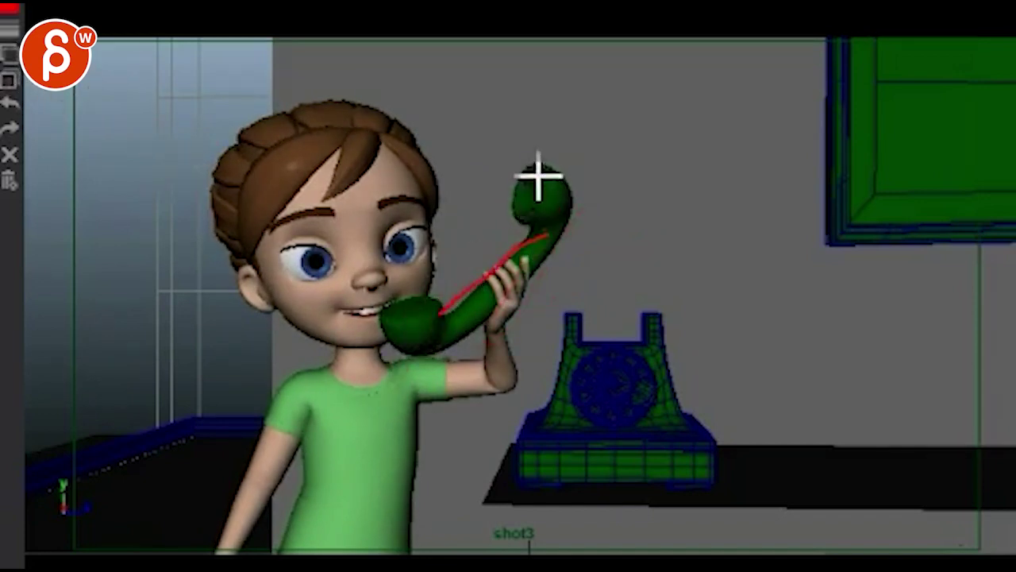
Circle the earpiece, draw a red arc from eye to shirt, and start playback.
{"action": "mouse_move", "coordinate": [528, 205]}
{"action": "mouse_move", "coordinate": [527, 205]}
{"action": "left_mouse_down"}
{"action": "mouse_move", "coordinate": [545, 193]}
{"action": "mouse_move", "coordinate": [466, 302]}
{"action": "mouse_move", "coordinate": [531, 269]}
{"action": "left_mouse_up"}
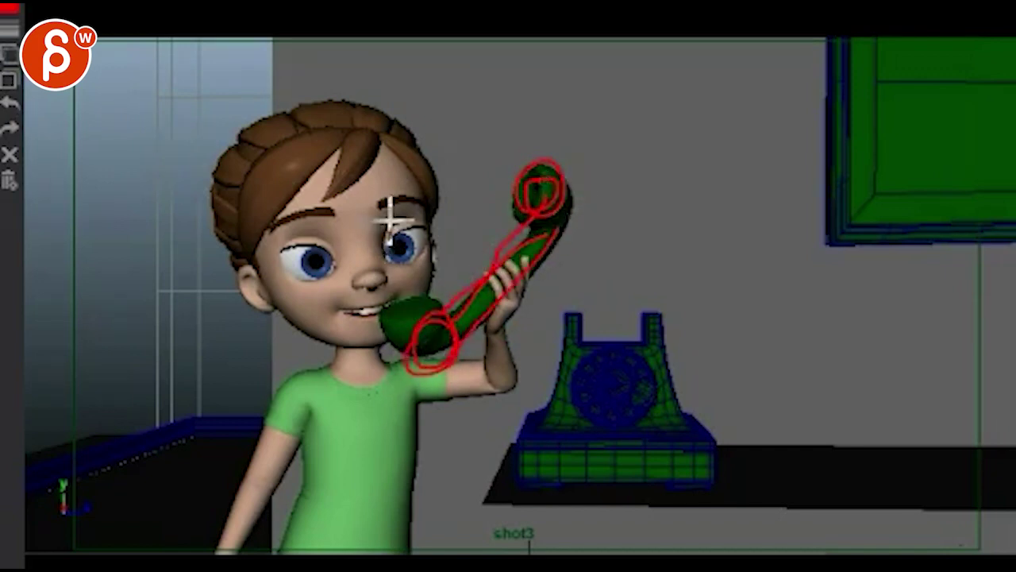
{"action": "left_click_drag", "start_coordinate": [391, 216], "coordinate": [414, 418]}
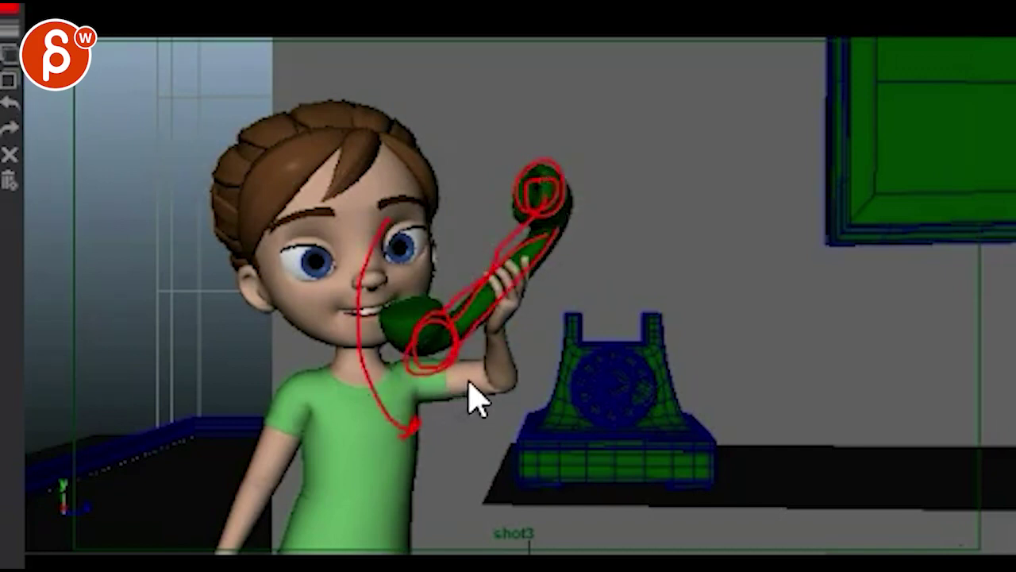
{"action": "key", "text": "space"}
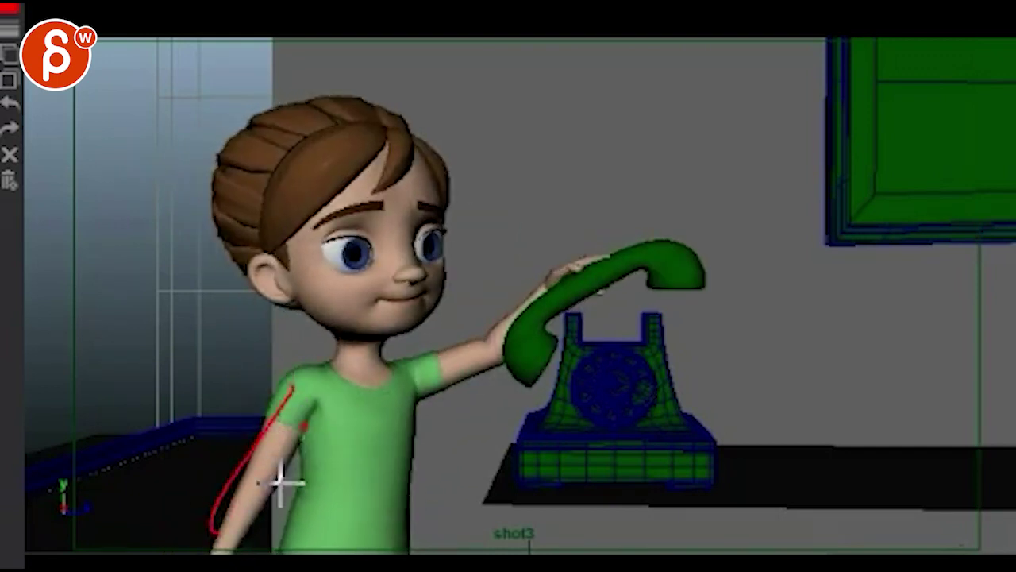
Mark a red chest-to-hand loop and a lower-arm curve, then resume playback.
{"action": "mouse_move", "coordinate": [400, 389]}
{"action": "left_mouse_down"}
{"action": "mouse_move", "coordinate": [501, 322]}
{"action": "mouse_move", "coordinate": [540, 313]}
{"action": "left_mouse_up"}
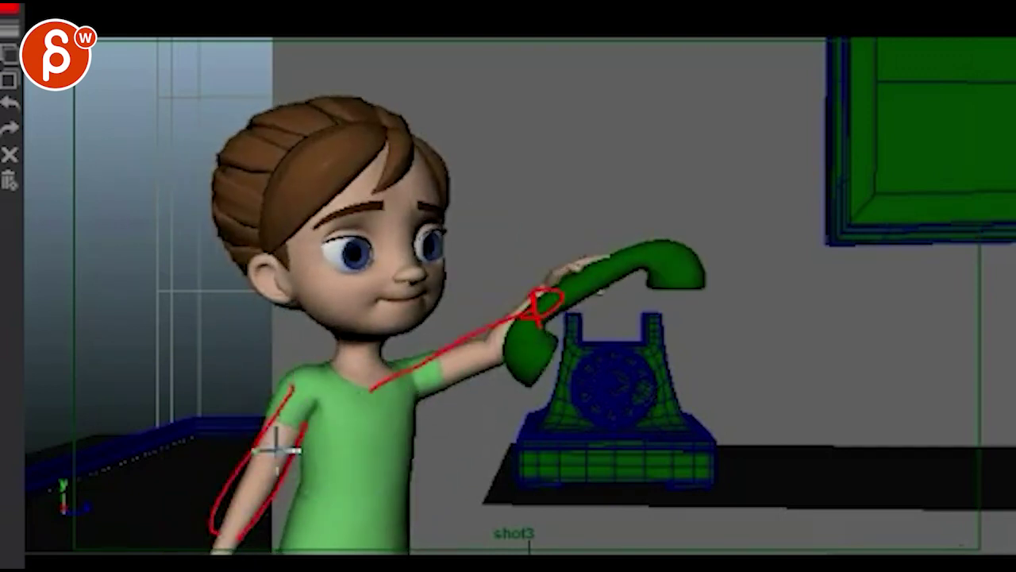
{"action": "left_click_drag", "start_coordinate": [261, 540], "coordinate": [163, 436]}
{"action": "key", "text": "alt+v"}
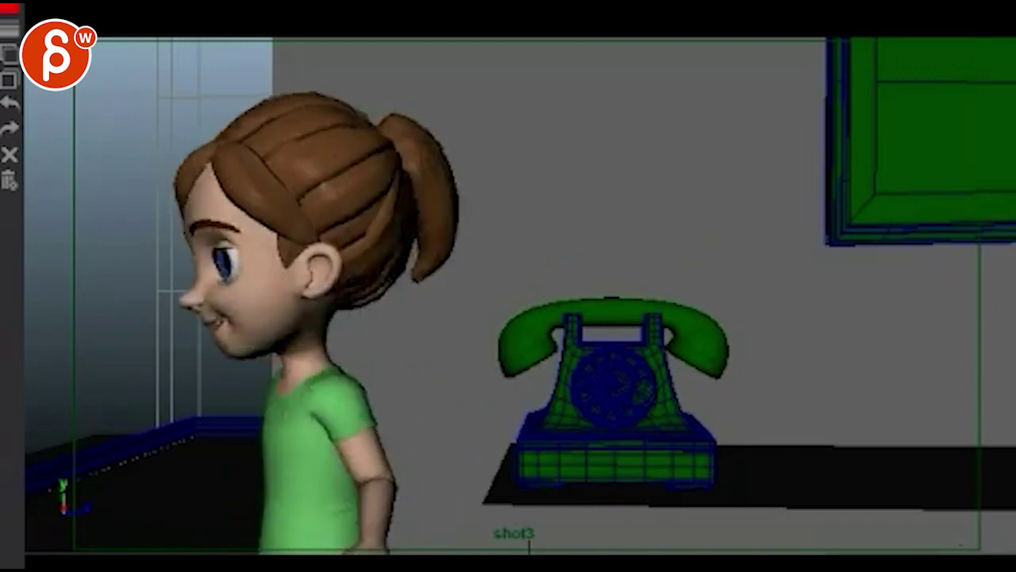
Circle the girl's face and mark her hair in red, resuming playback after each.
{"action": "left_click_drag", "start_coordinate": [198, 200], "coordinate": [262, 376]}
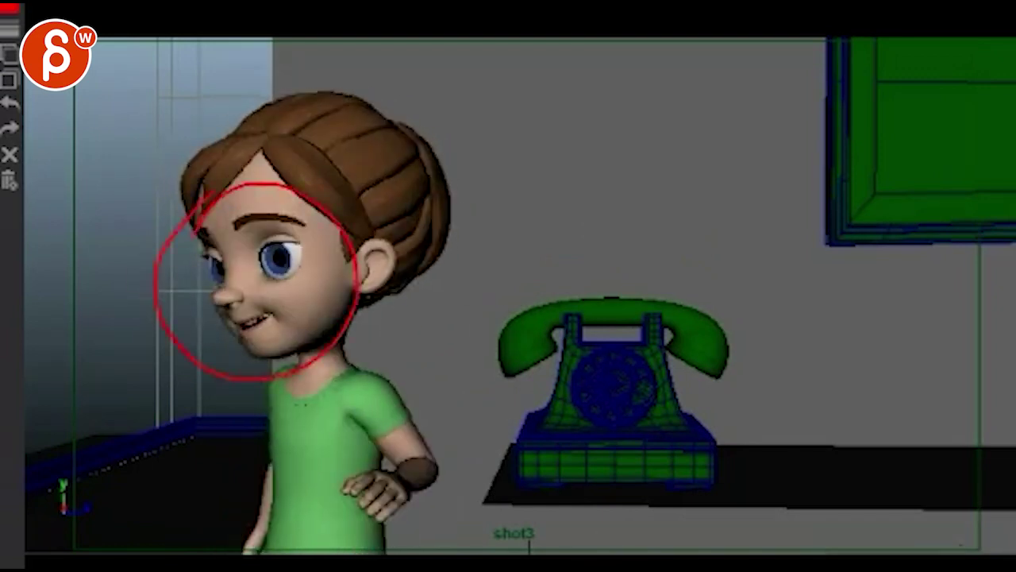
{"action": "key", "text": "Escape"}
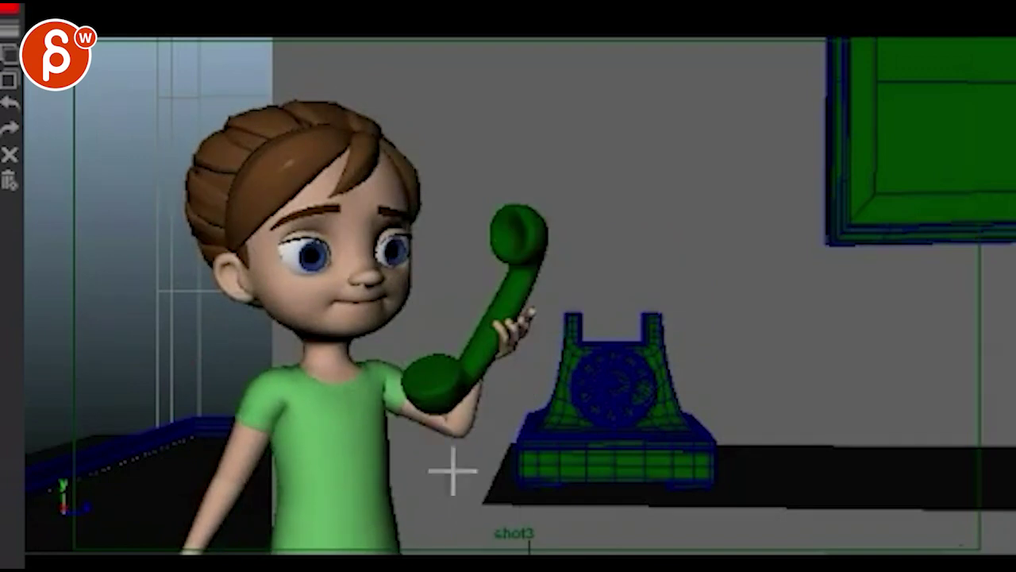
{"action": "left_click_drag", "start_coordinate": [261, 188], "coordinate": [363, 154]}
{"action": "key", "text": "Escape"}
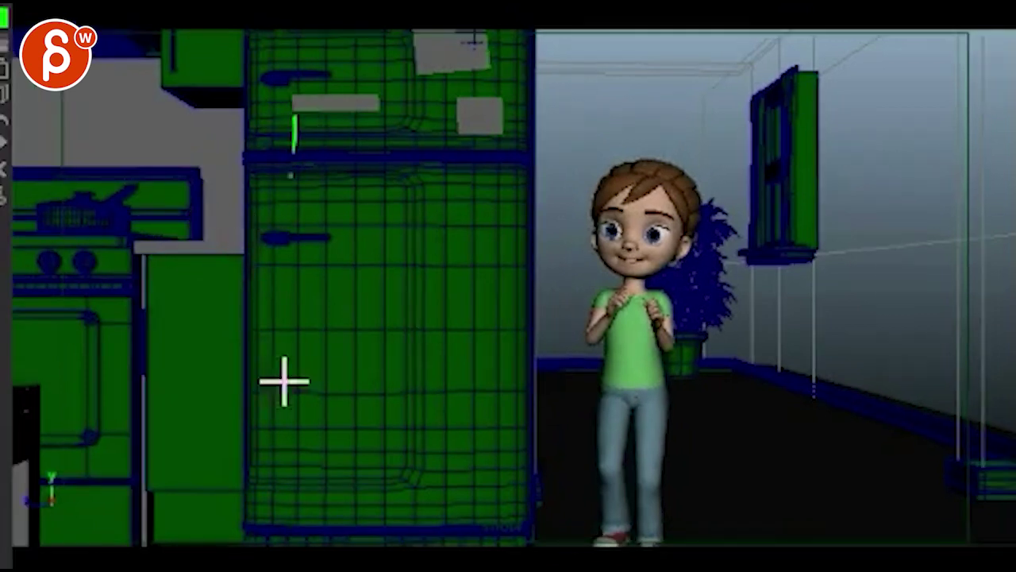
Draw two green lines over the fridge and girl, then switch the annotation colour to red.
{"action": "left_click_drag", "start_coordinate": [284, 381], "coordinate": [279, 408]}
{"action": "left_click_drag", "start_coordinate": [152, 290], "coordinate": [595, 337]}
{"action": "left_click", "coordinate": [4, 14]}
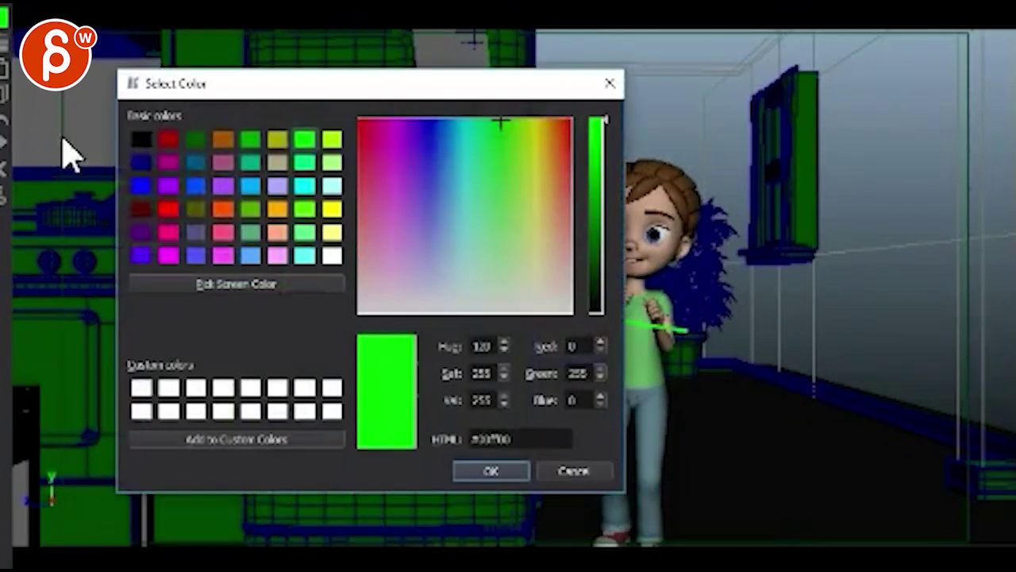
{"action": "left_click", "coordinate": [167, 208]}
{"action": "left_click", "coordinate": [507, 477]}
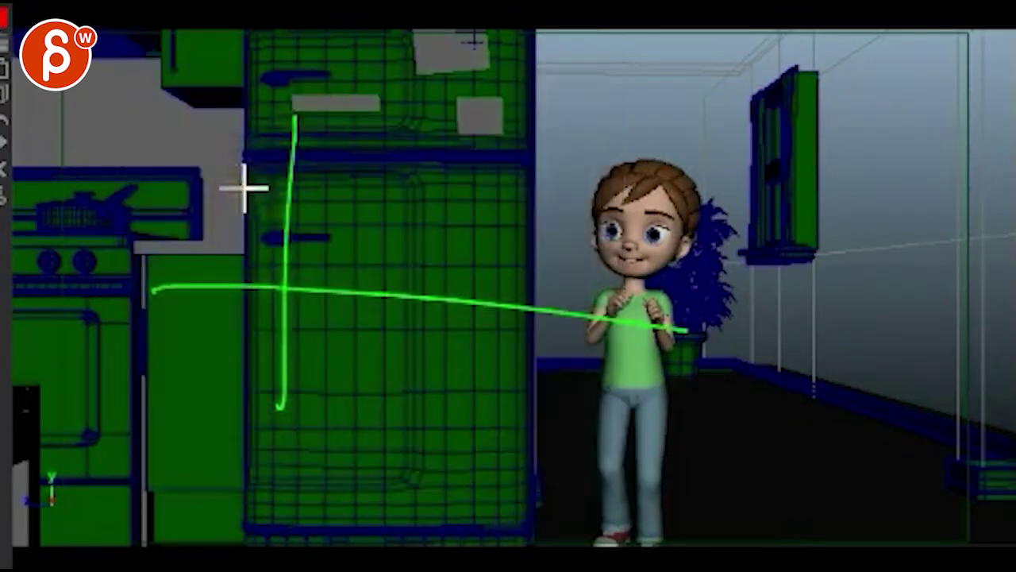
Sketch seven red strokes across the fridge and up through the girl, then resume playback.
{"action": "left_click_drag", "start_coordinate": [294, 104], "coordinate": [272, 433]}
{"action": "left_click_drag", "start_coordinate": [155, 289], "coordinate": [587, 340]}
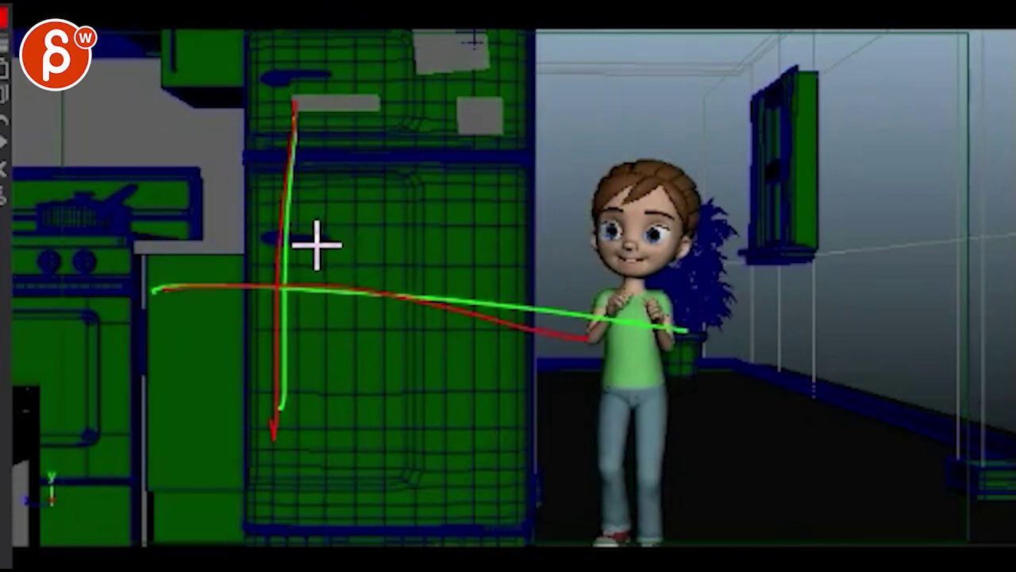
{"action": "mouse_move", "coordinate": [315, 244]}
{"action": "left_mouse_down"}
{"action": "mouse_move", "coordinate": [388, 212]}
{"action": "mouse_move", "coordinate": [480, 205]}
{"action": "mouse_move", "coordinate": [498, 180]}
{"action": "mouse_move", "coordinate": [595, 175]}
{"action": "left_mouse_up"}
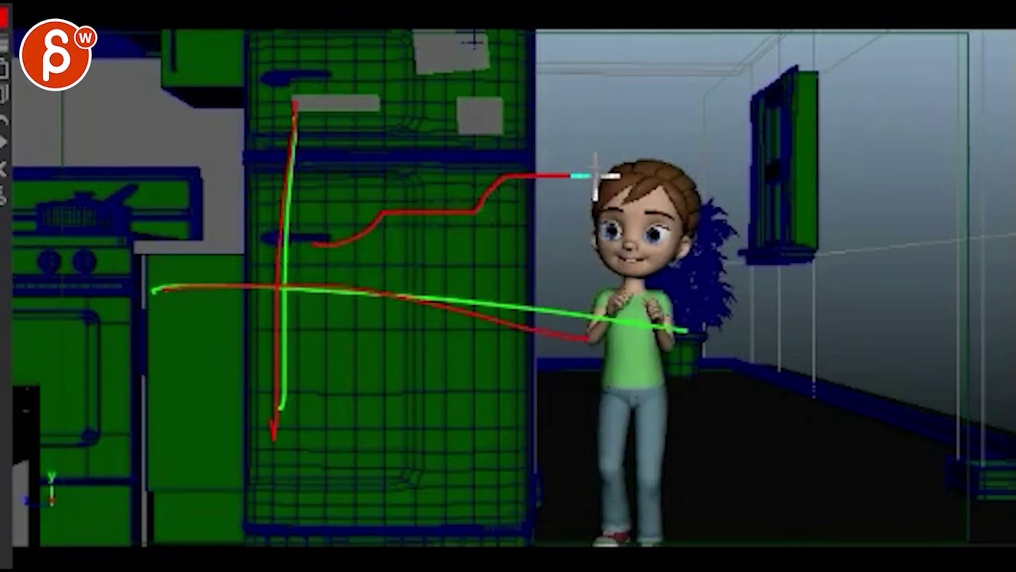
{"action": "left_click_drag", "start_coordinate": [373, 213], "coordinate": [615, 141]}
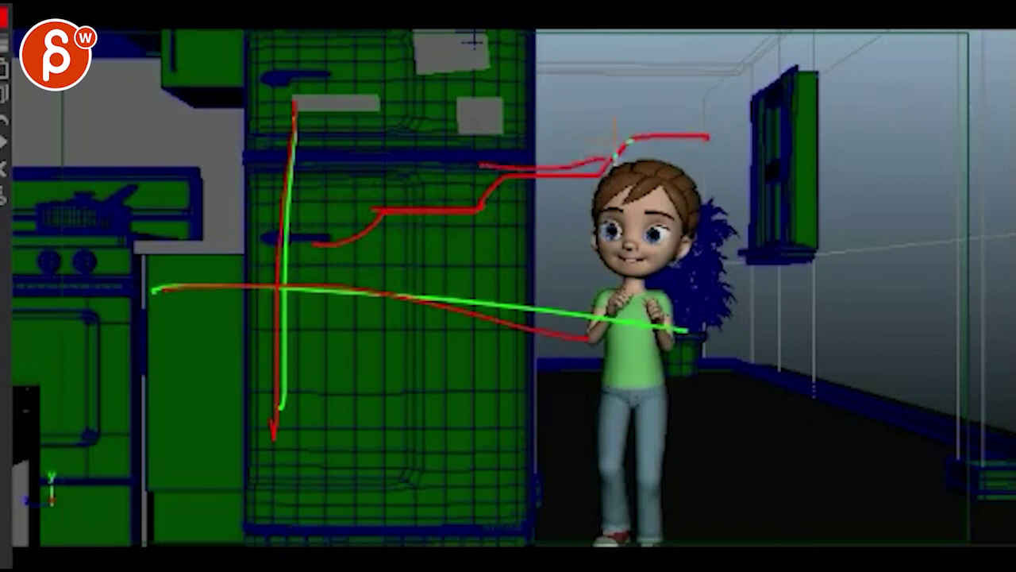
{"action": "mouse_move", "coordinate": [349, 508]}
{"action": "left_mouse_down"}
{"action": "mouse_move", "coordinate": [436, 449]}
{"action": "mouse_move", "coordinate": [597, 414]}
{"action": "mouse_move", "coordinate": [762, 280]}
{"action": "left_mouse_up"}
{"action": "mouse_move", "coordinate": [476, 525]}
{"action": "left_mouse_down"}
{"action": "mouse_move", "coordinate": [551, 522]}
{"action": "mouse_move", "coordinate": [640, 453]}
{"action": "mouse_move", "coordinate": [750, 427]}
{"action": "mouse_move", "coordinate": [804, 398]}
{"action": "mouse_move", "coordinate": [898, 305]}
{"action": "mouse_move", "coordinate": [996, 276]}
{"action": "left_mouse_up"}
{"action": "mouse_move", "coordinate": [659, 282]}
{"action": "left_mouse_down"}
{"action": "mouse_move", "coordinate": [639, 357]}
{"action": "mouse_move", "coordinate": [568, 413]}
{"action": "mouse_move", "coordinate": [603, 342]}
{"action": "left_mouse_up"}
{"action": "key", "text": "Escape"}
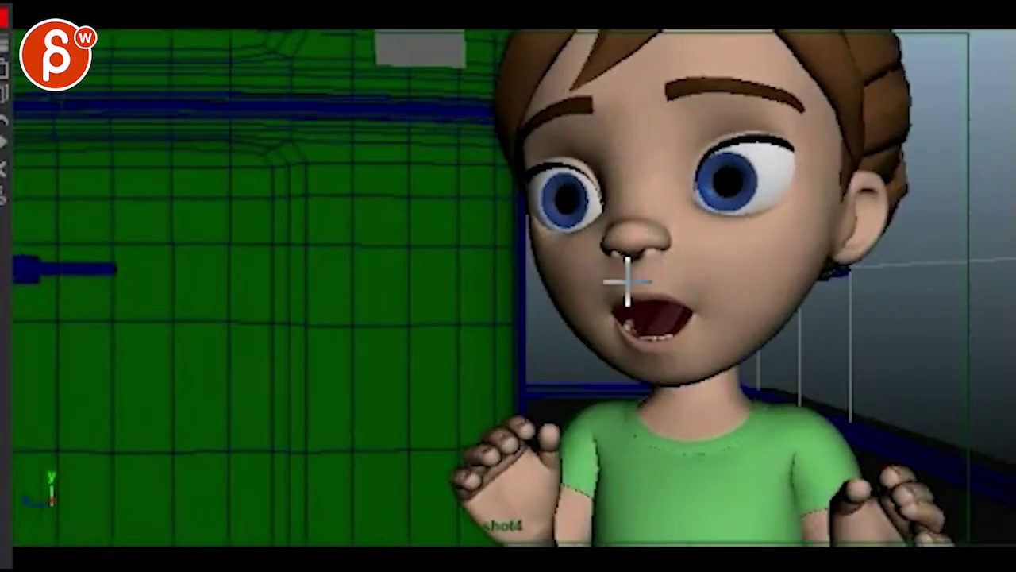
Circle the girl's eye, then her whole face, in red on the close-up frame.
{"action": "mouse_move", "coordinate": [589, 194]}
{"action": "left_mouse_down"}
{"action": "mouse_move", "coordinate": [508, 204]}
{"action": "mouse_move", "coordinate": [565, 191]}
{"action": "left_mouse_up"}
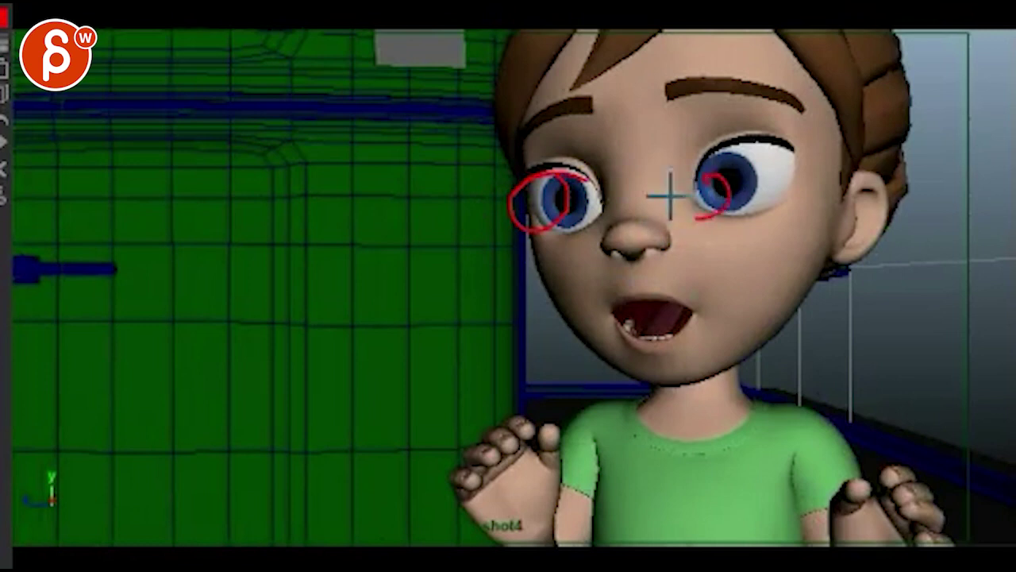
{"action": "mouse_move", "coordinate": [622, 143]}
{"action": "left_mouse_down"}
{"action": "mouse_move", "coordinate": [748, 372]}
{"action": "mouse_move", "coordinate": [822, 238]}
{"action": "left_mouse_up"}
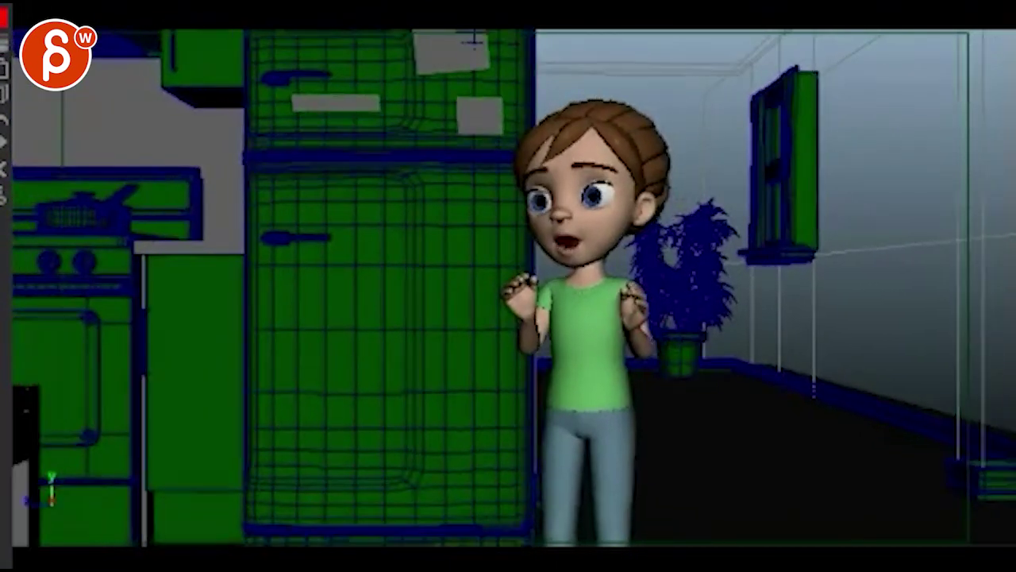
Draw a red stroke across the lower frame and two red lines down either side of her face.
{"action": "left_click_drag", "start_coordinate": [733, 508], "coordinate": [262, 467]}
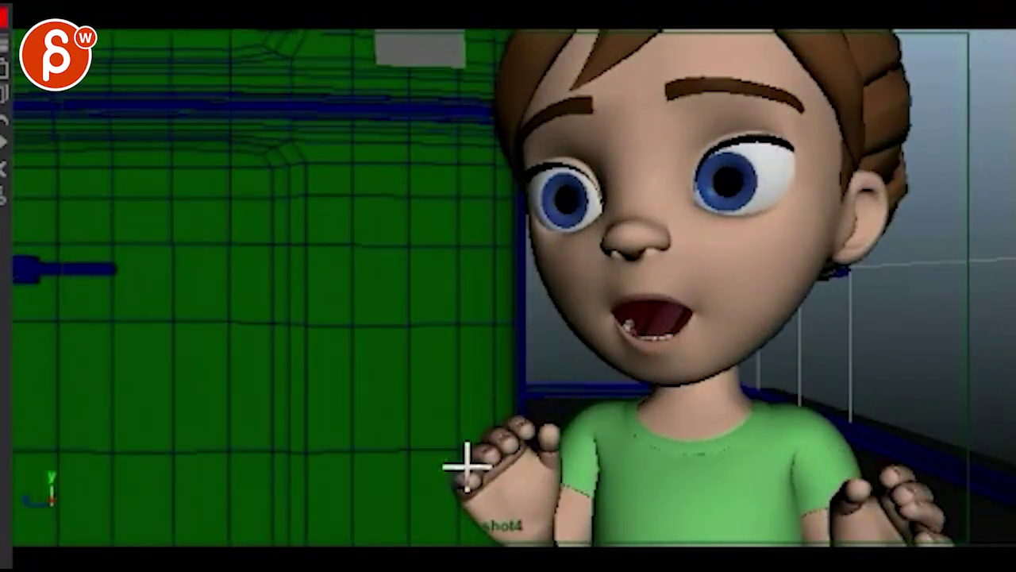
{"action": "left_click_drag", "start_coordinate": [516, 113], "coordinate": [527, 477]}
{"action": "left_click_drag", "start_coordinate": [738, 158], "coordinate": [722, 532]}
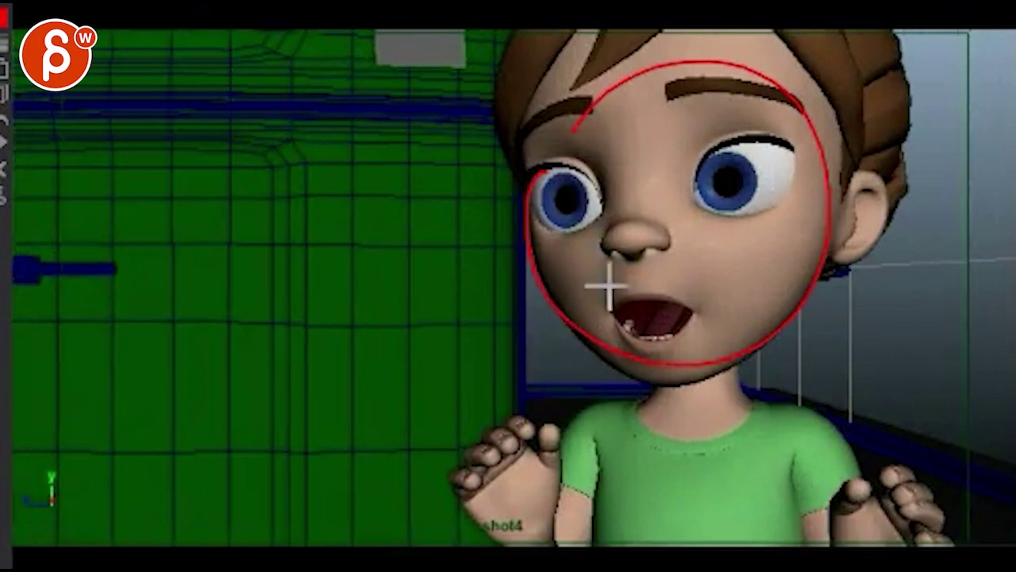
Loop red around both eyes and add red curves around the face and beside the ear.
{"action": "left_click_drag", "start_coordinate": [689, 169], "coordinate": [546, 309]}
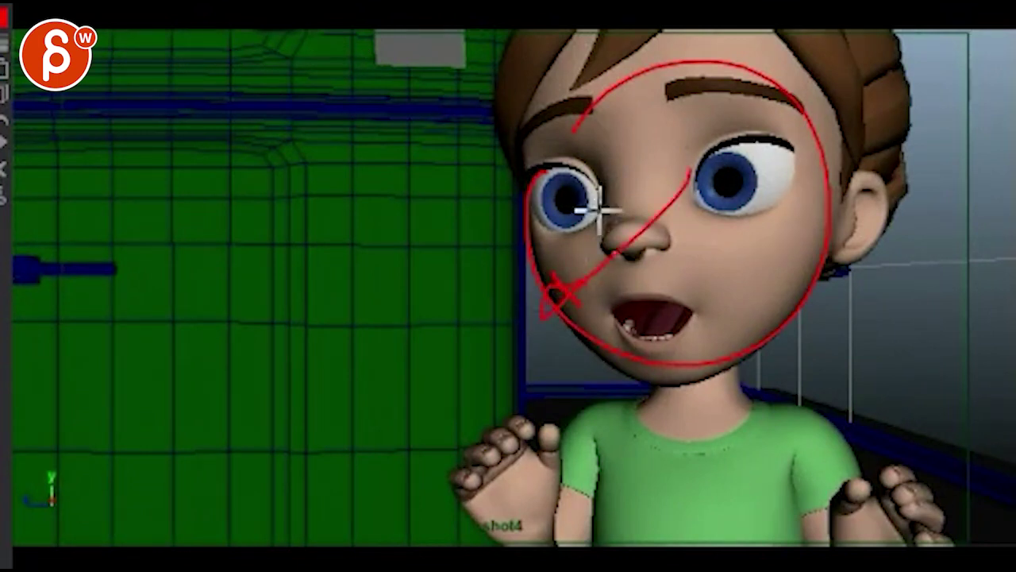
{"action": "left_click_drag", "start_coordinate": [633, 211], "coordinate": [518, 208]}
{"action": "left_click_drag", "start_coordinate": [557, 170], "coordinate": [555, 170]}
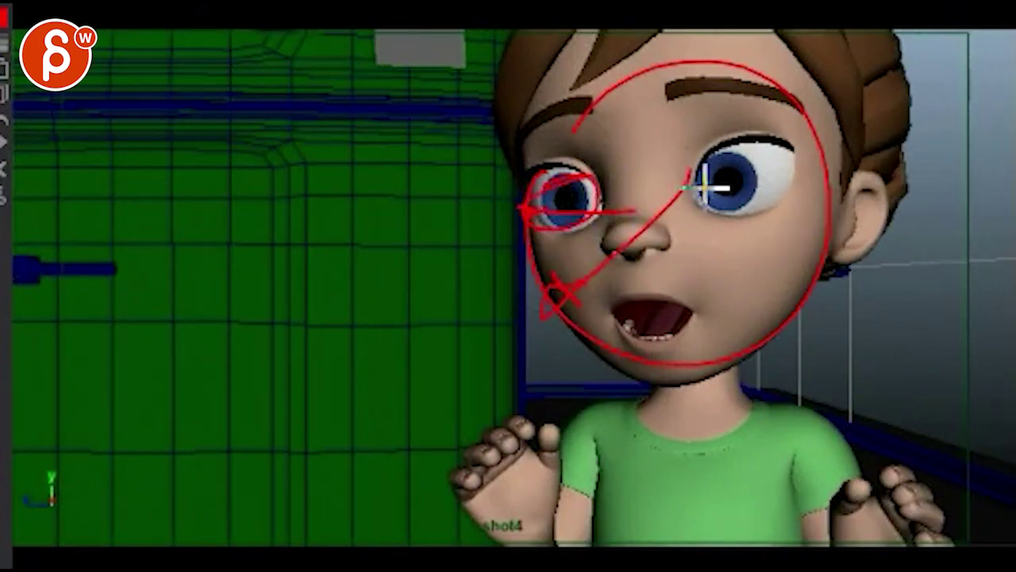
{"action": "left_click_drag", "start_coordinate": [692, 169], "coordinate": [691, 167]}
{"action": "mouse_move", "coordinate": [605, 60]}
{"action": "left_mouse_down"}
{"action": "mouse_move", "coordinate": [585, 329]}
{"action": "mouse_move", "coordinate": [508, 208]}
{"action": "left_mouse_up"}
{"action": "left_click_drag", "start_coordinate": [854, 72], "coordinate": [810, 165]}
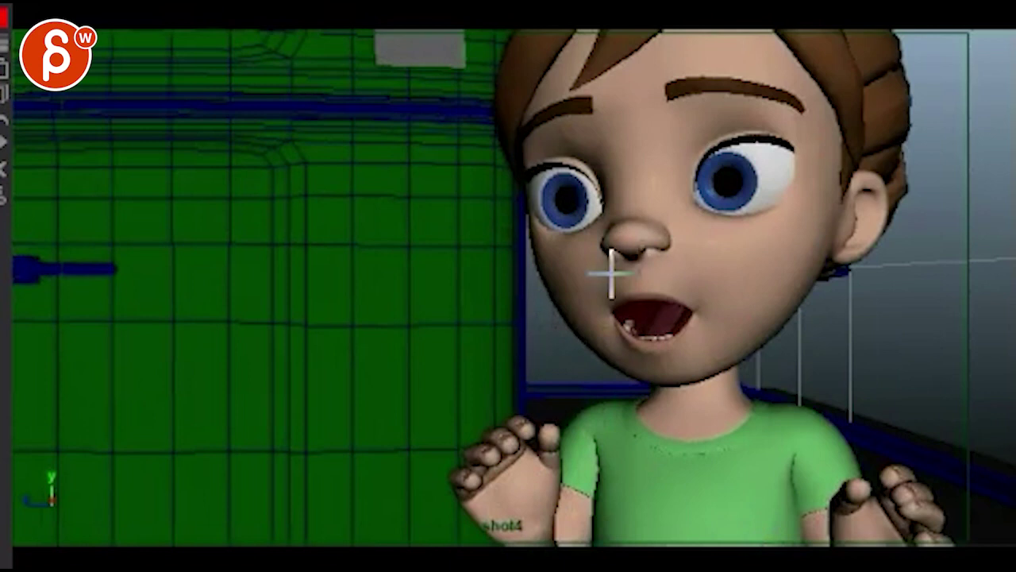
Mark the hair's left side and top, circle both eyes, and mark both hands in red.
{"action": "left_click_drag", "start_coordinate": [512, 109], "coordinate": [597, 40]}
{"action": "left_click_drag", "start_coordinate": [674, 51], "coordinate": [778, 57]}
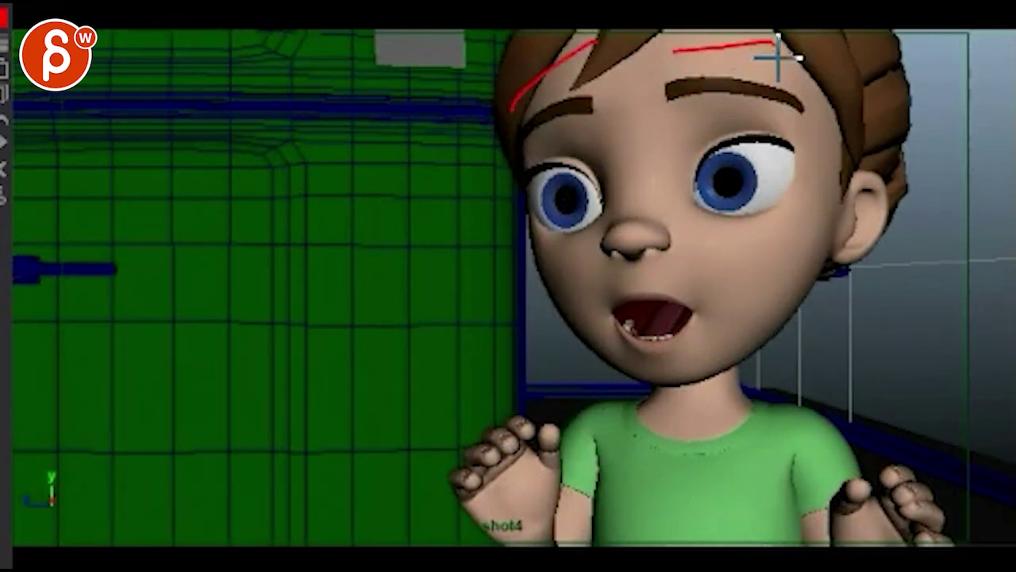
{"action": "left_click_drag", "start_coordinate": [774, 218], "coordinate": [702, 150]}
{"action": "mouse_move", "coordinate": [488, 171]}
{"action": "left_mouse_down"}
{"action": "mouse_move", "coordinate": [579, 159]}
{"action": "mouse_move", "coordinate": [516, 205]}
{"action": "left_mouse_up"}
{"action": "mouse_move", "coordinate": [558, 437]}
{"action": "left_mouse_down"}
{"action": "mouse_move", "coordinate": [464, 478]}
{"action": "mouse_move", "coordinate": [459, 444]}
{"action": "left_mouse_up"}
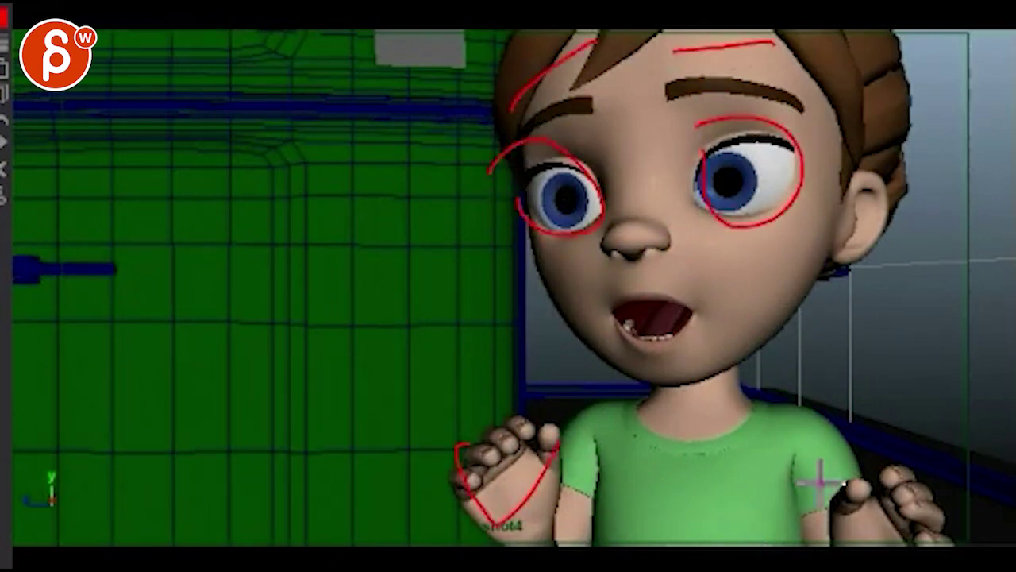
{"action": "left_click_drag", "start_coordinate": [826, 508], "coordinate": [893, 389]}
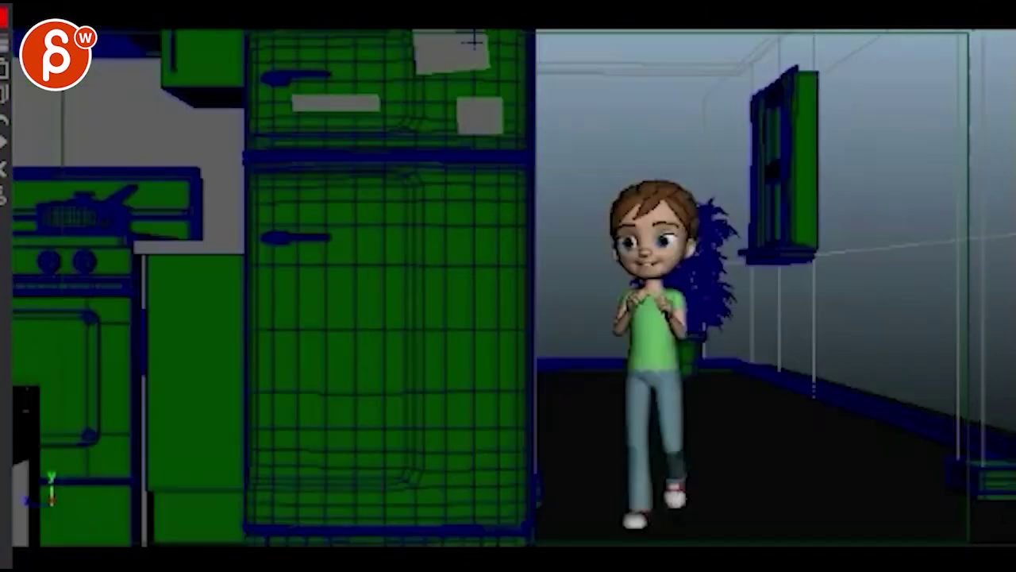
{"action": "mouse_move", "coordinate": [548, 354]}
{"action": "left_mouse_down"}
{"action": "mouse_move", "coordinate": [725, 370]}
{"action": "mouse_move", "coordinate": [613, 299]}
{"action": "left_mouse_up"}
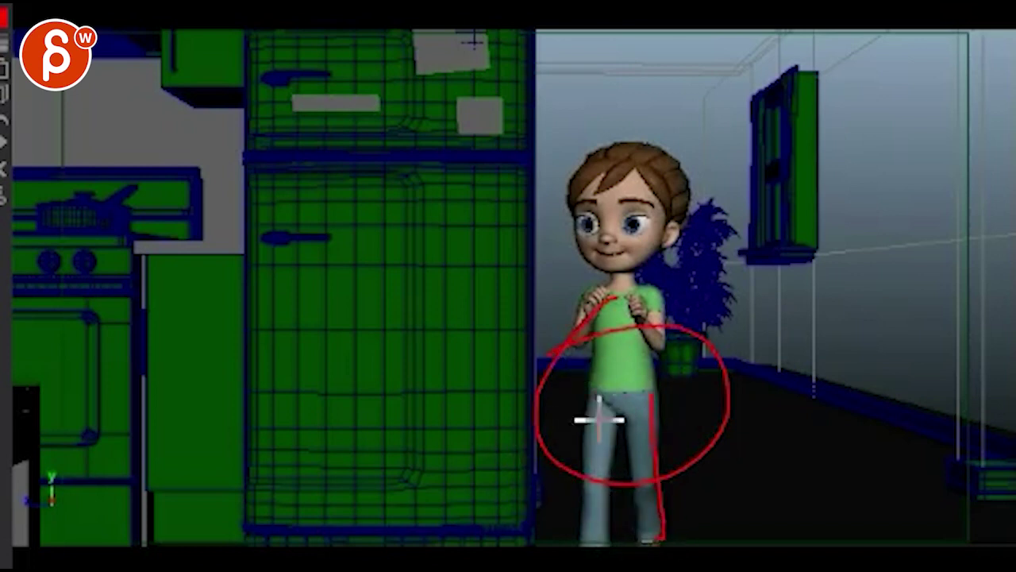
{"action": "left_click_drag", "start_coordinate": [599, 392], "coordinate": [589, 561]}
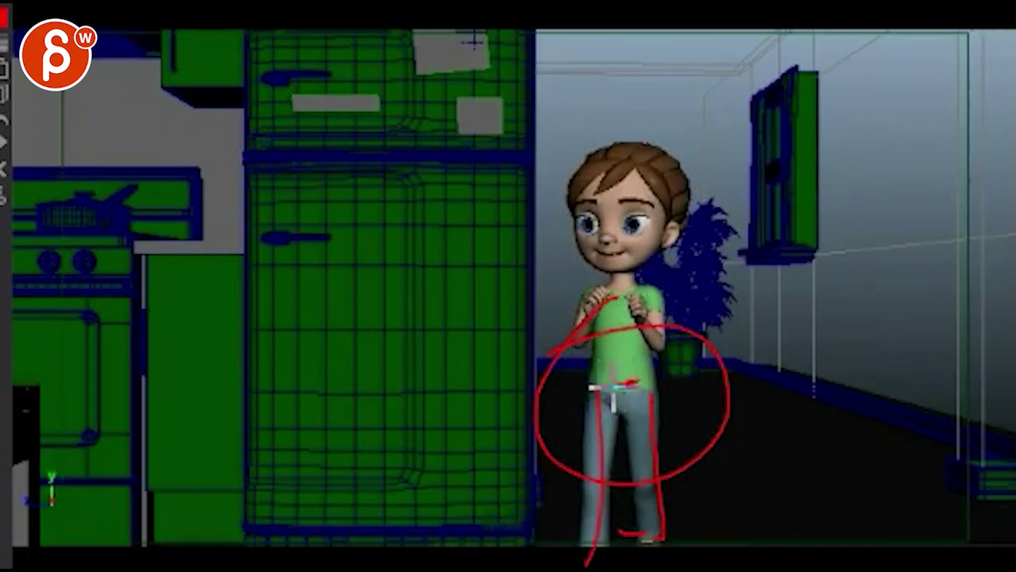
{"action": "key", "text": "space"}
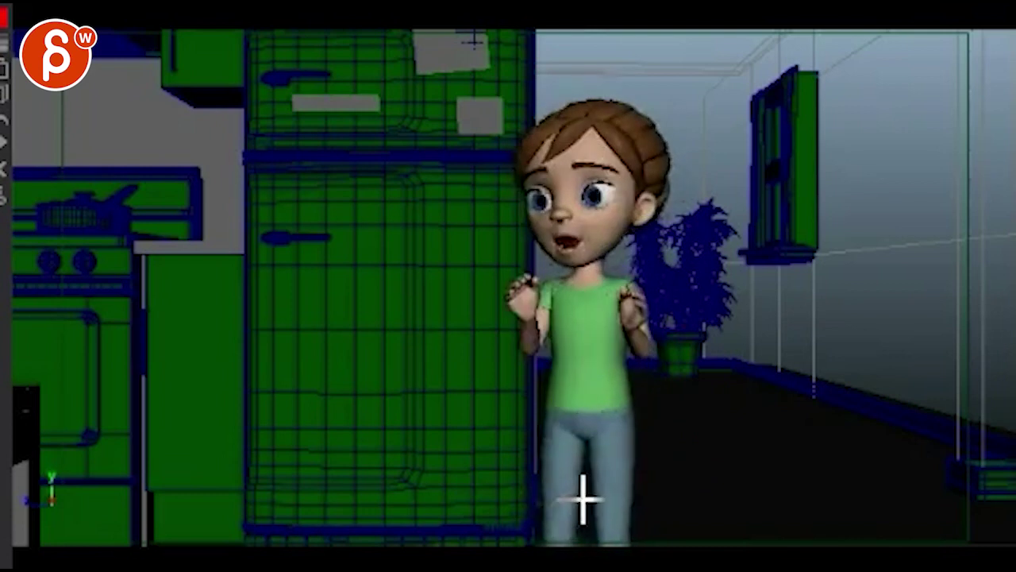